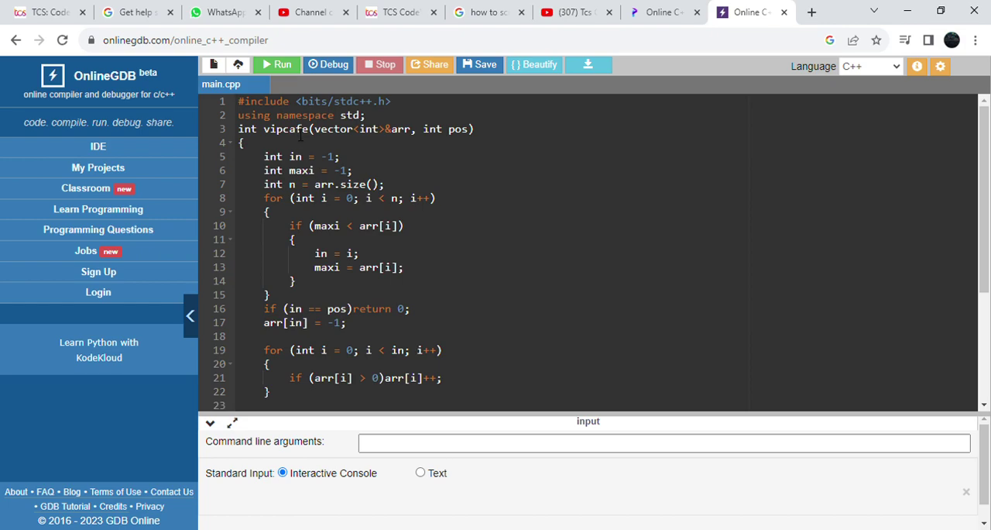
scroll(361, 273, down, 3)
scroll(361, 273, down, 3)
scroll(361, 273, down, 2)
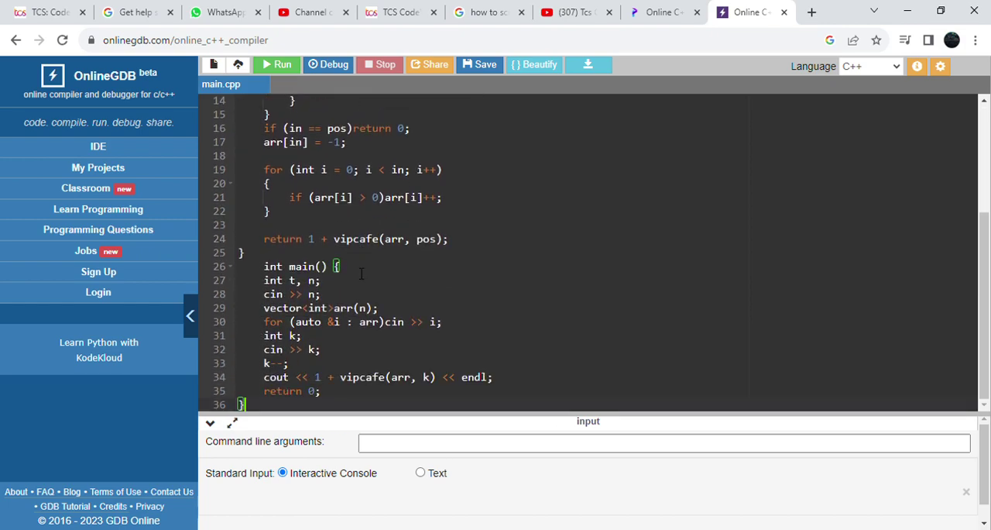
scroll(350, 283, up, 5)
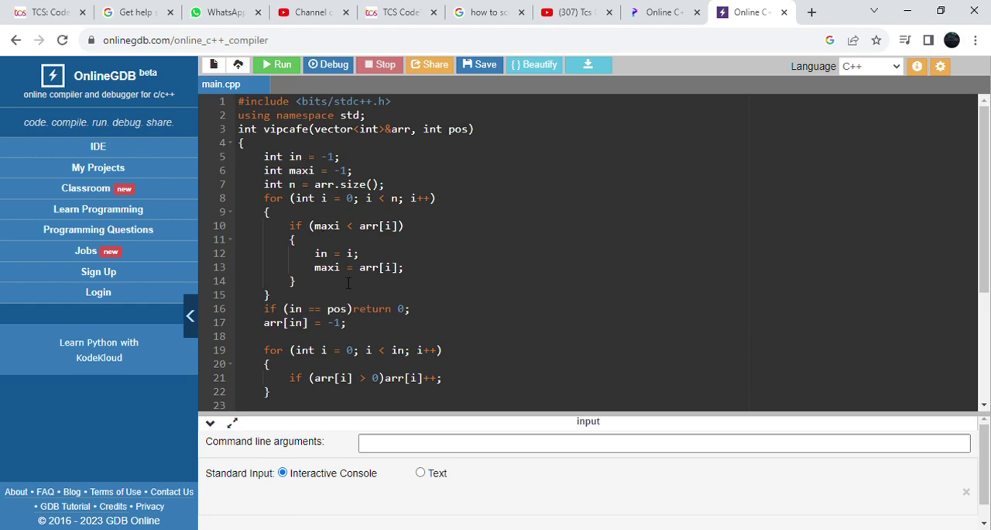
scroll(348, 285, down, 3)
scroll(348, 284, down, 2)
scroll(348, 284, down, 3)
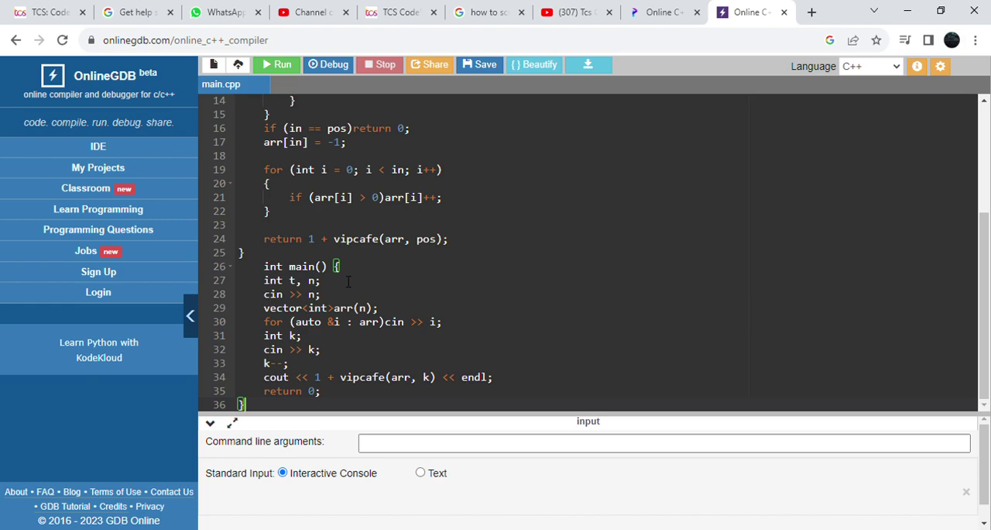
scroll(347, 283, up, 3)
scroll(347, 283, up, 2)
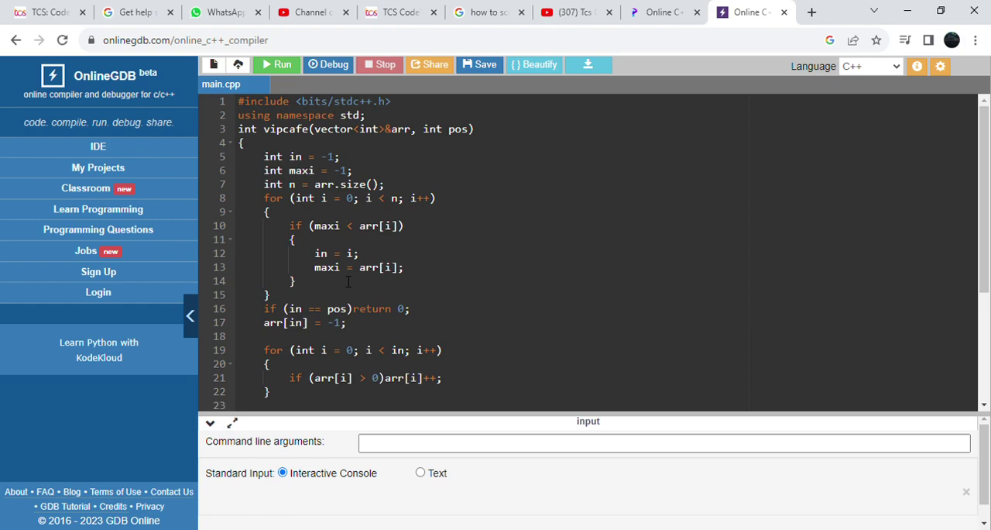
scroll(349, 282, down, 3)
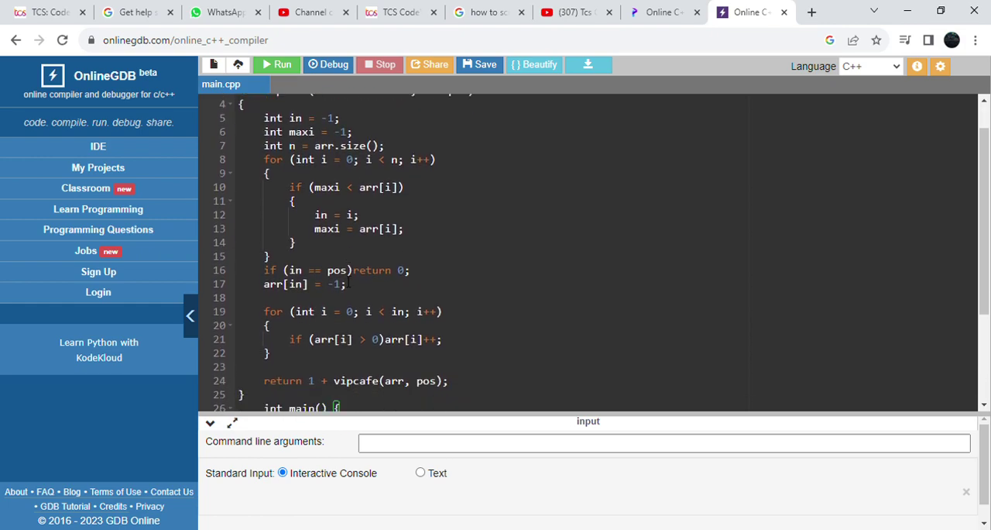
scroll(349, 283, down, 3)
scroll(348, 283, down, 3)
scroll(348, 282, down, 3)
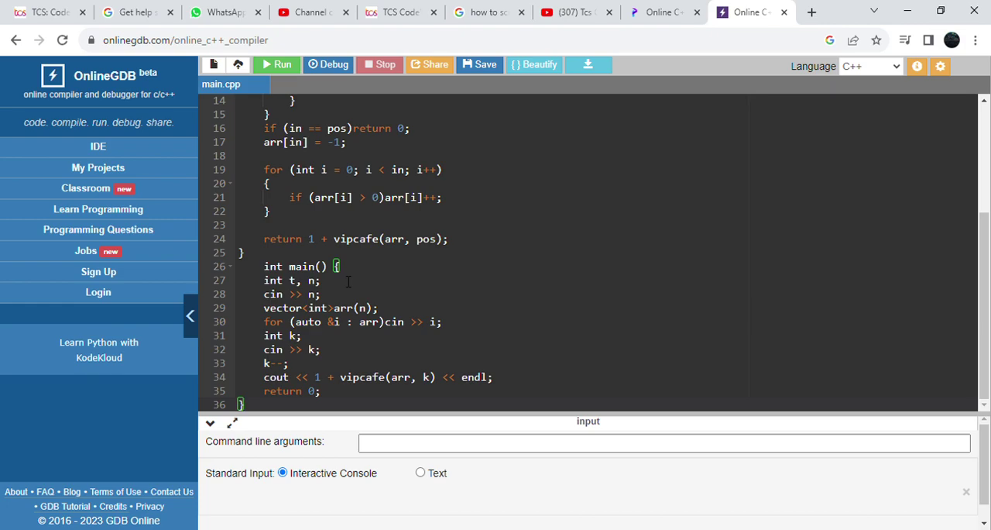
mouse_move(333, 355)
mouse_down()
mouse_move(361, 196)
mouse_move(335, 239)
mouse_up()
click(334, 238)
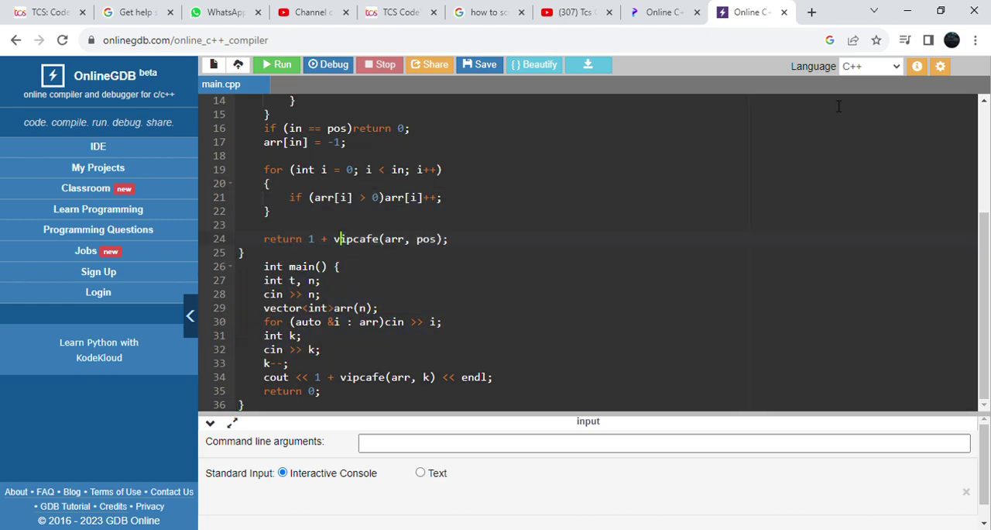